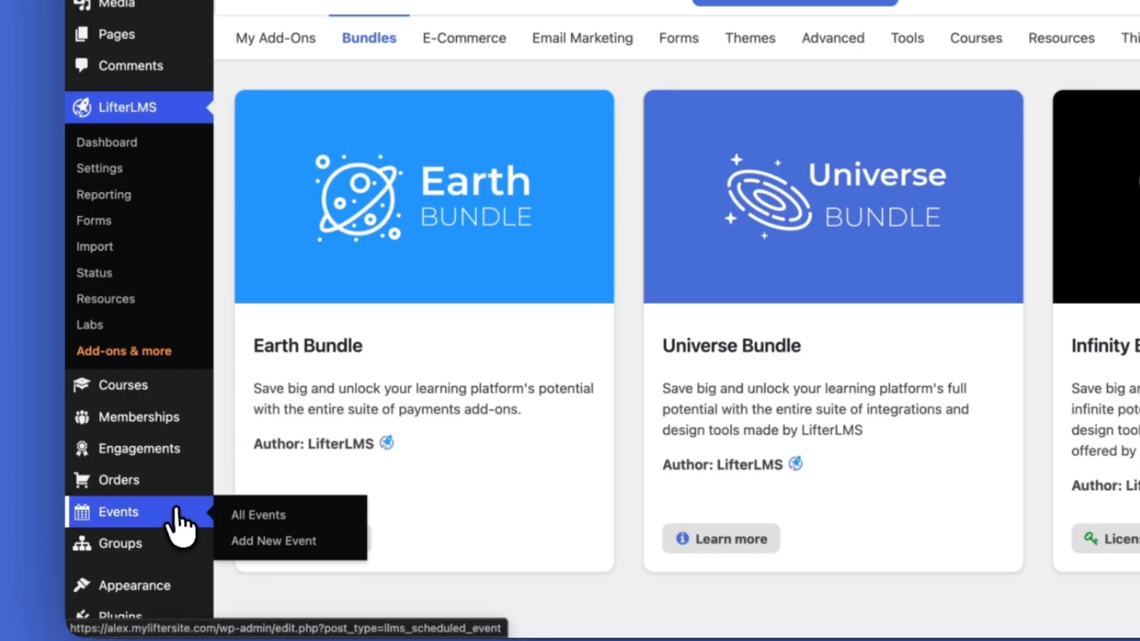
Add a new LifterLMS event titled "My Seminar"
left_click(174, 512)
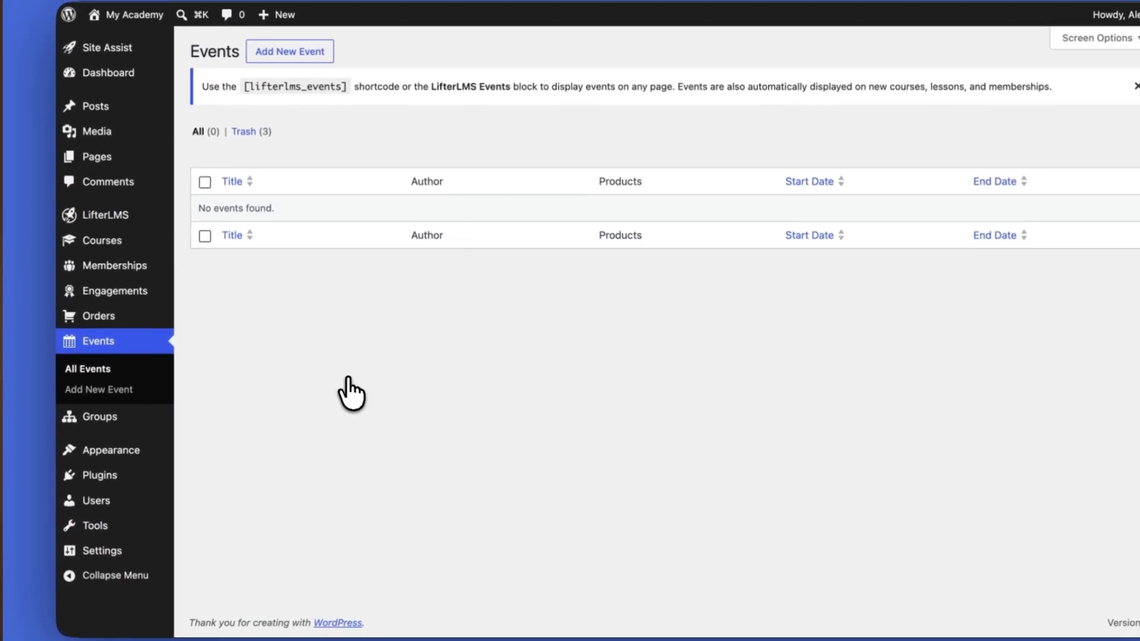
left_click(313, 56)
type("My Semi")
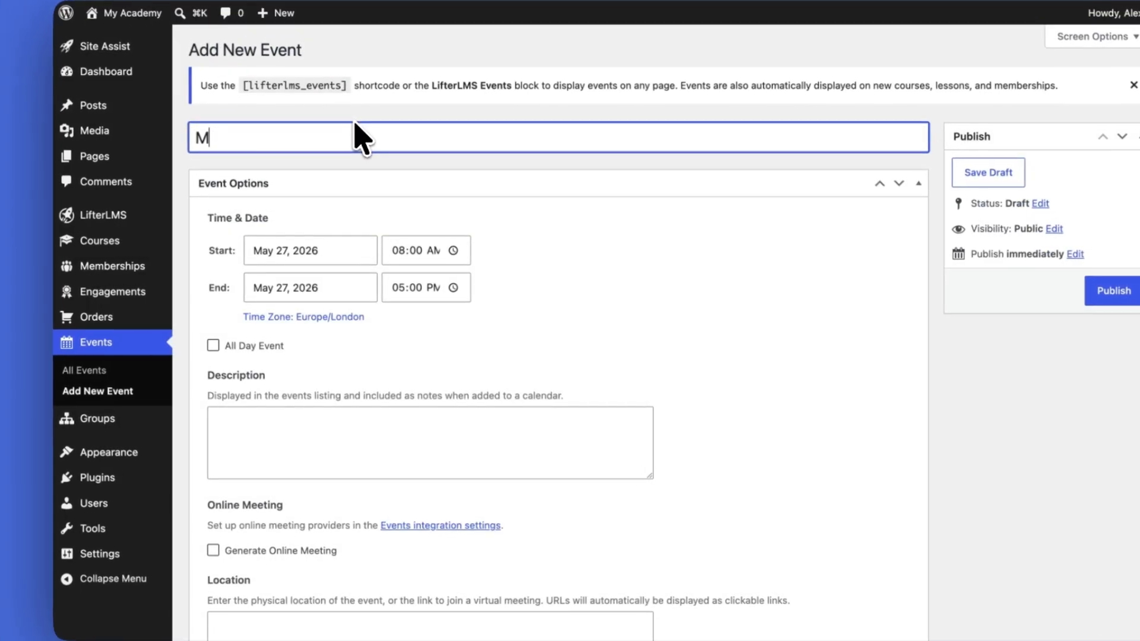
type("nar")
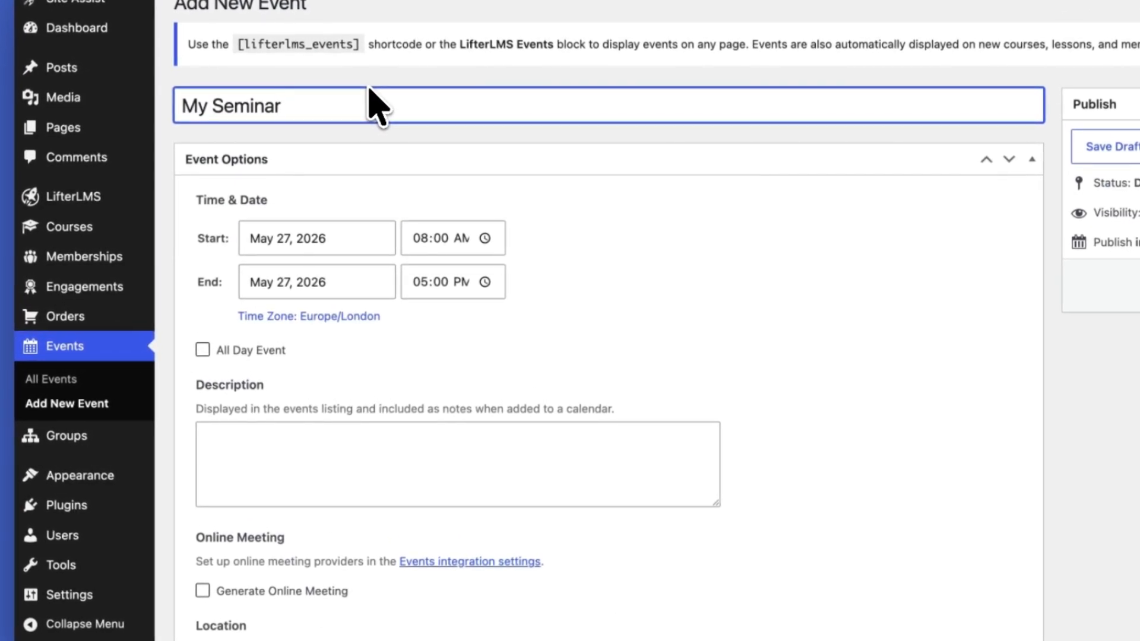
Set the event's start date to May 28, 2026 and make it an all-day event
left_click(275, 240)
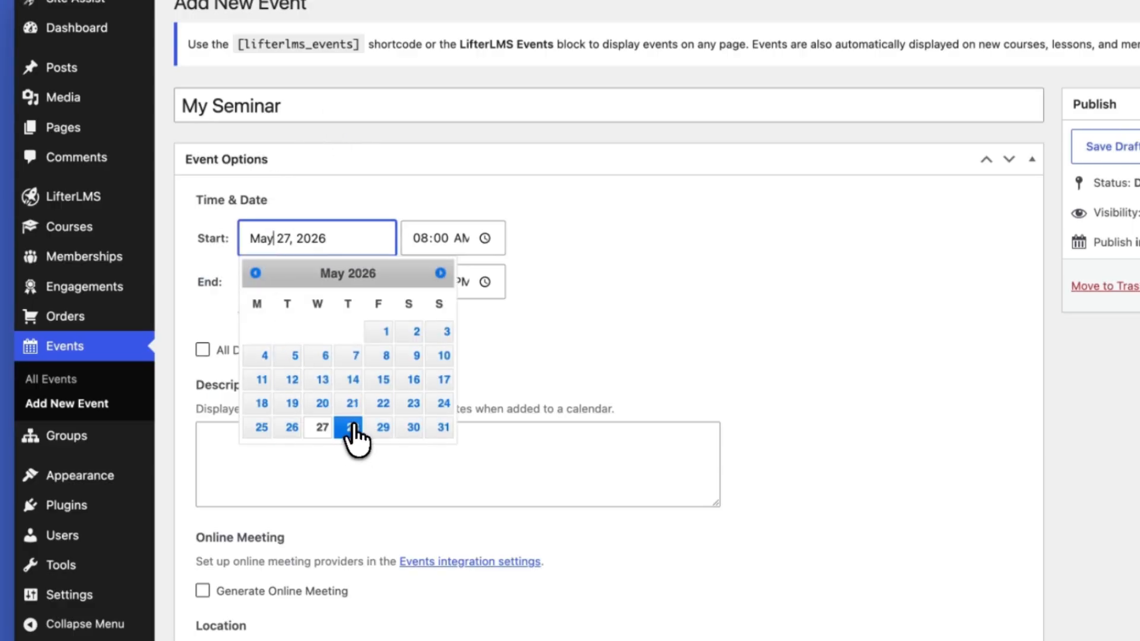
left_click(352, 429)
left_click(486, 240)
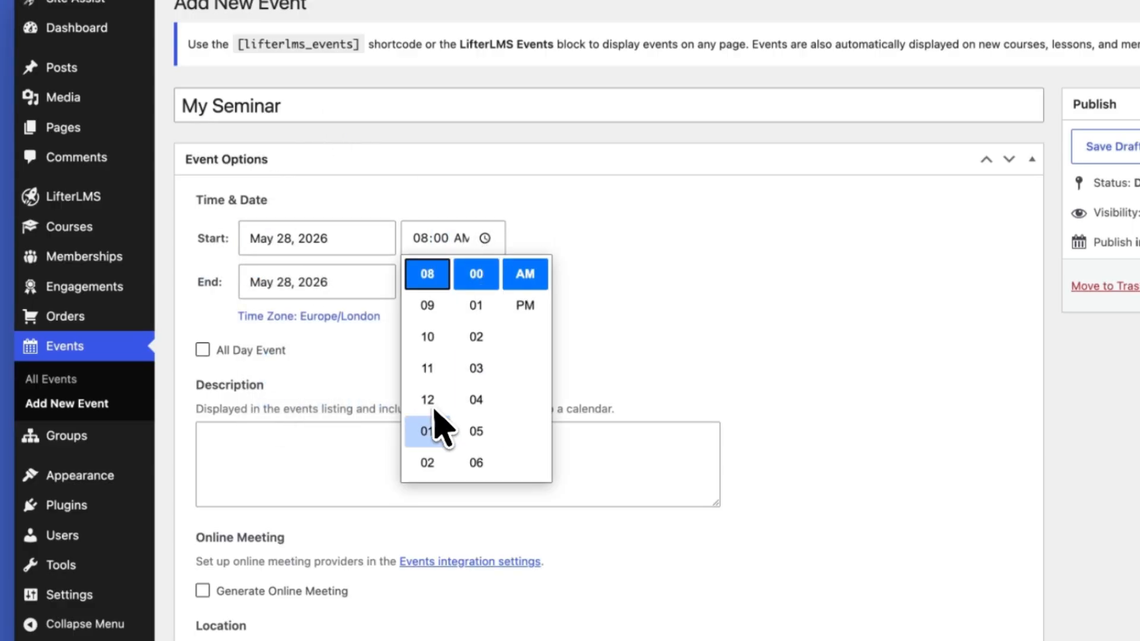
left_click(632, 355)
left_click(451, 254)
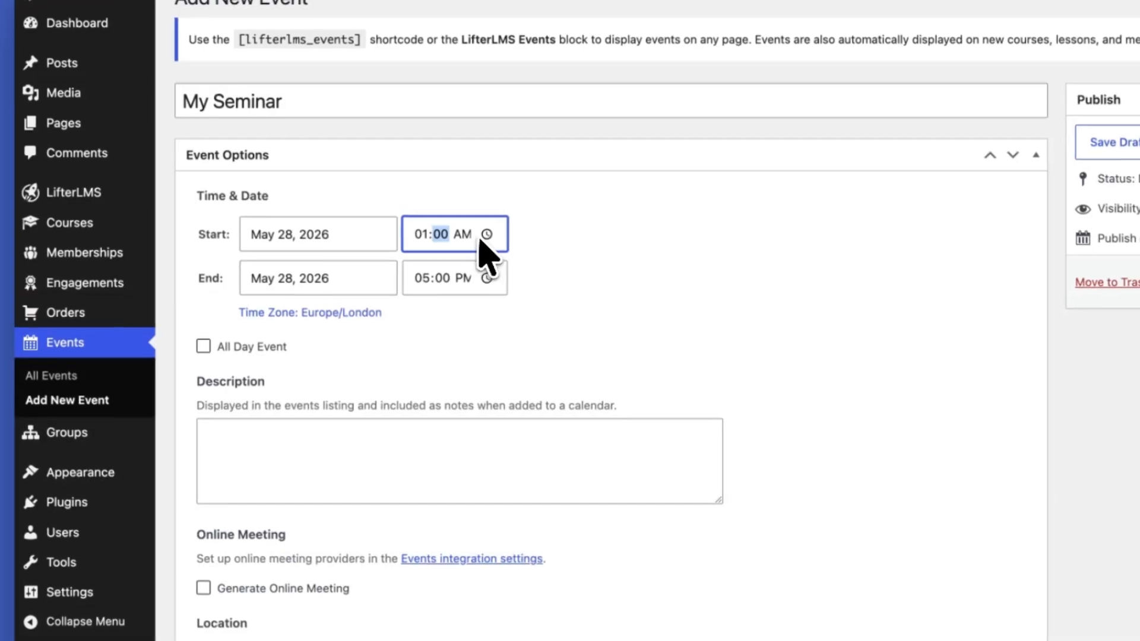
left_click(203, 349)
Enter the event description "Seminar for LifterLMS students" and the location "Room 1, Main building"
left_click(349, 454)
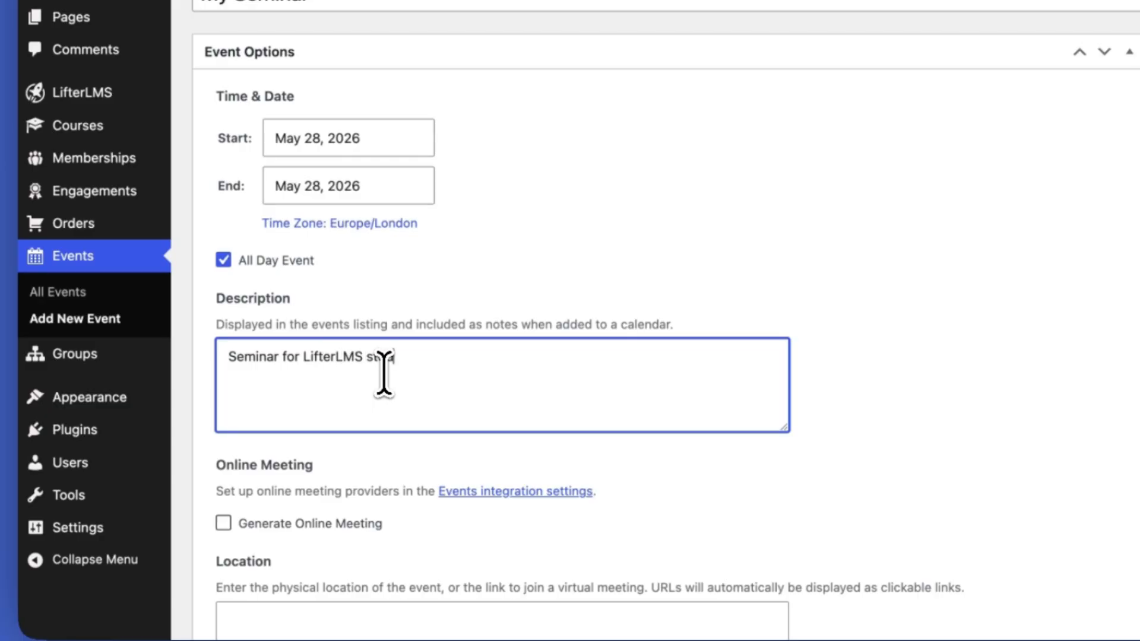
left_click(927, 412)
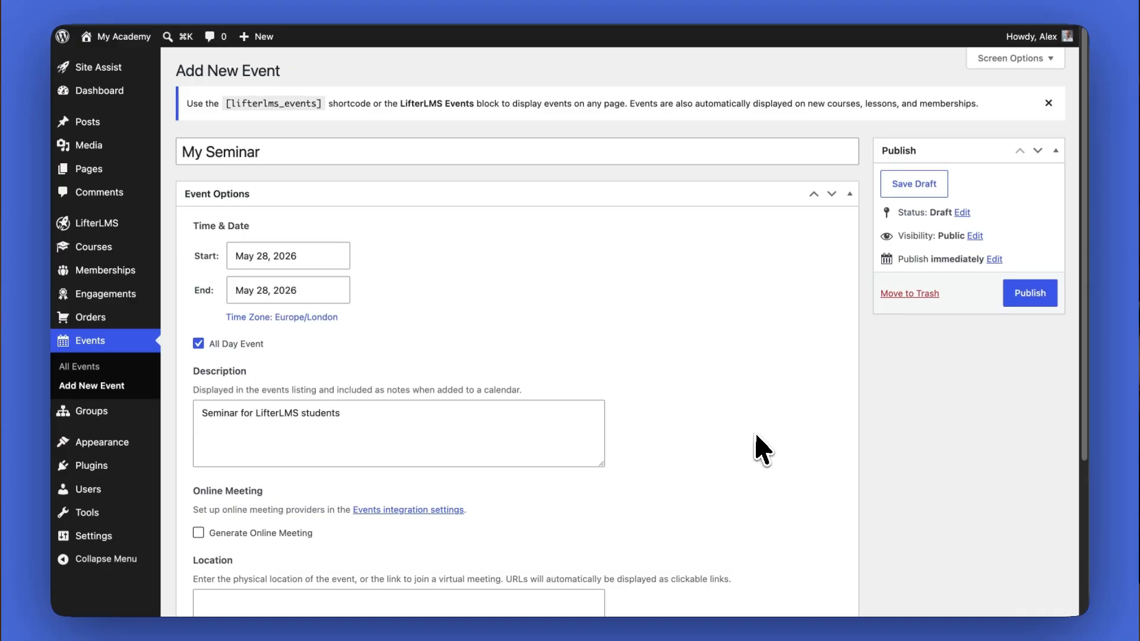
scroll(814, 432, "down", 5)
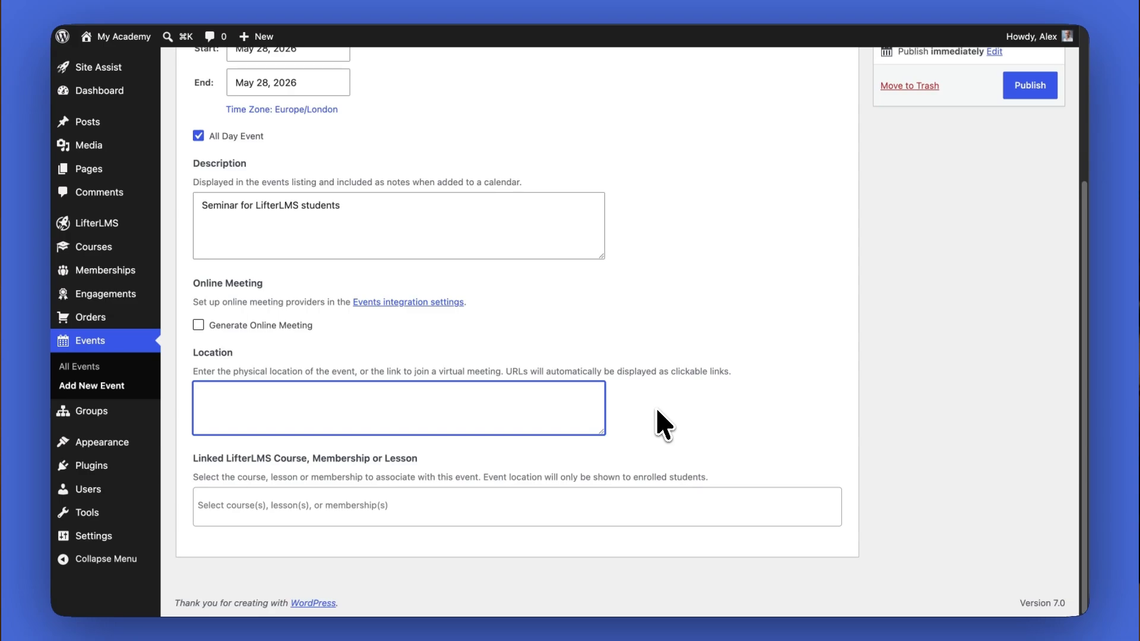
type("Room 1, Main building")
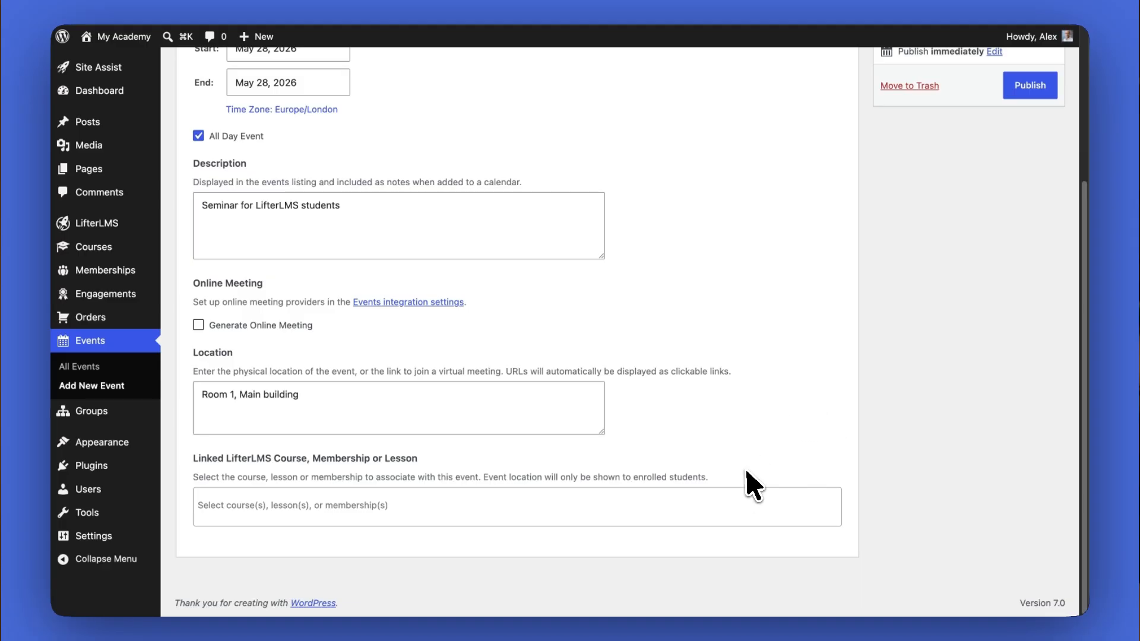
Enable online meeting generation for the event and review the meeting options for the Zoom provider
left_click(269, 326)
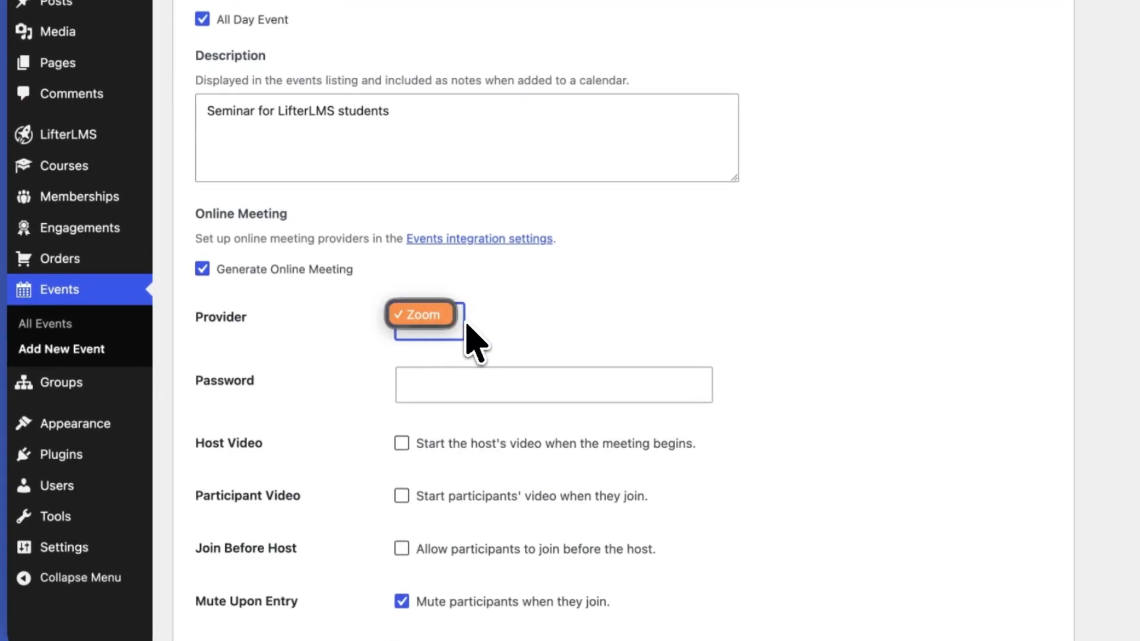
scroll(645, 354, "down", 5)
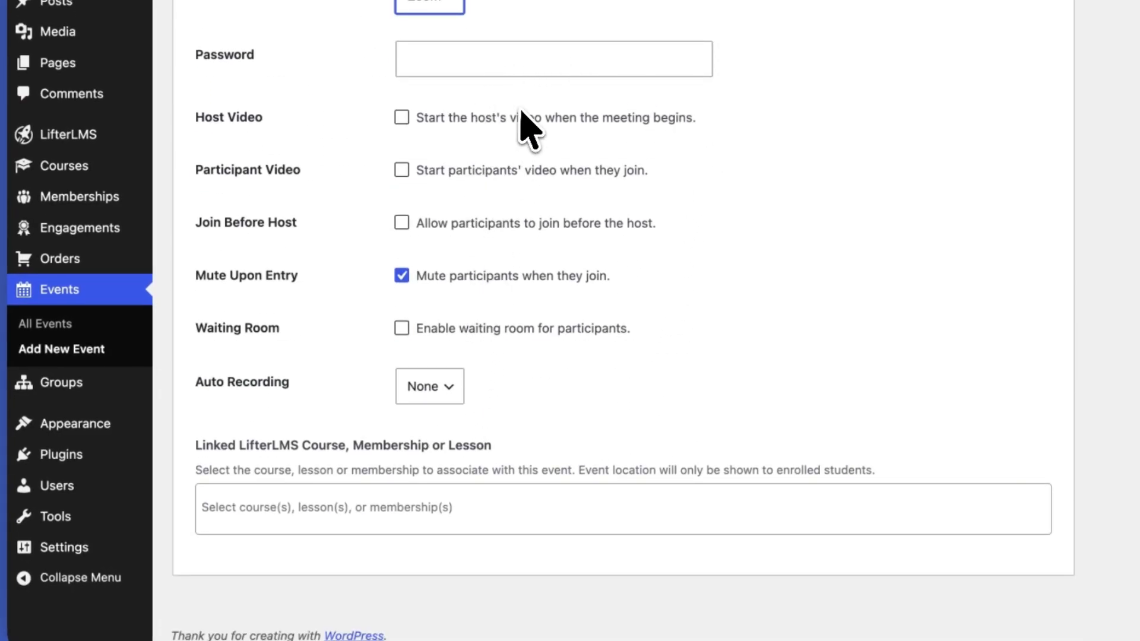
scroll(575, 79, "up", 1)
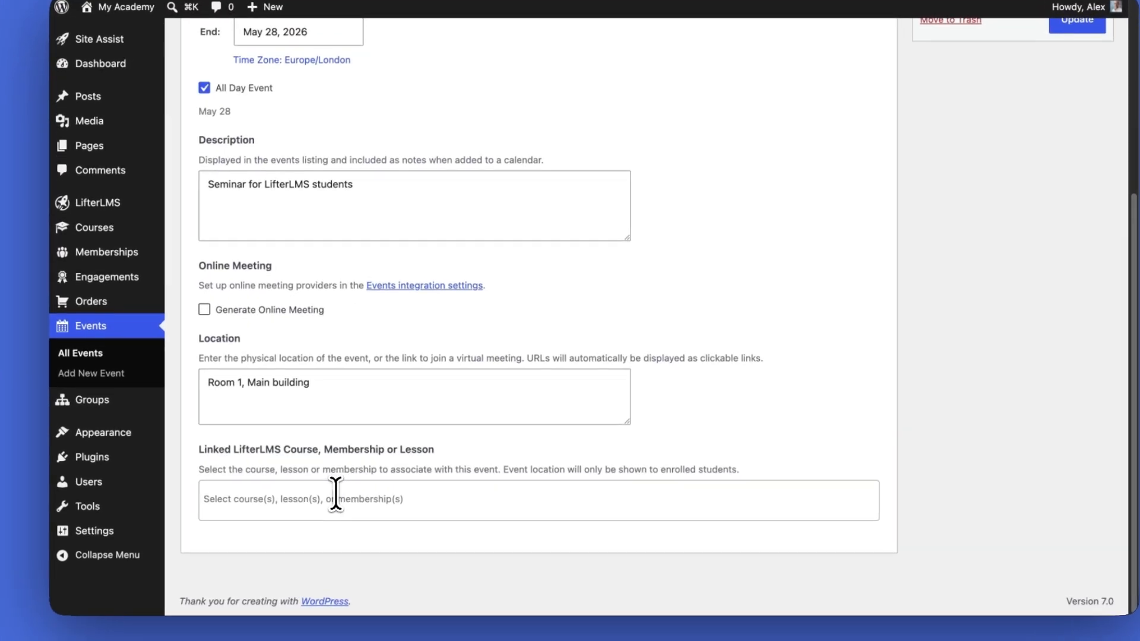
Link the event to the LifterLMS Quickstart Course
left_click(300, 496)
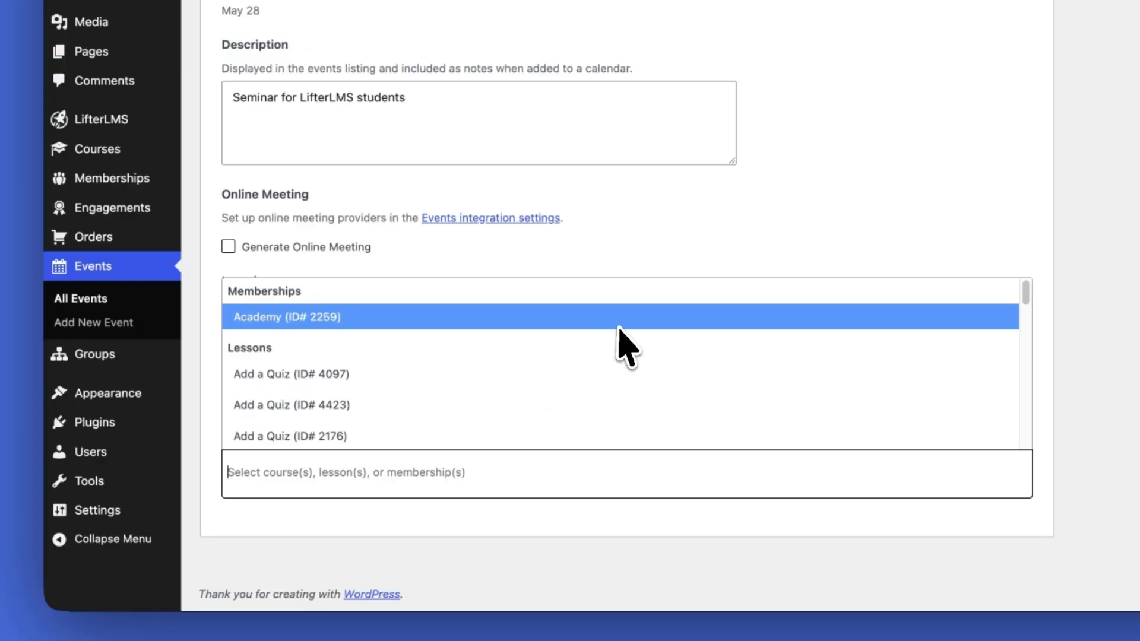
type("quick")
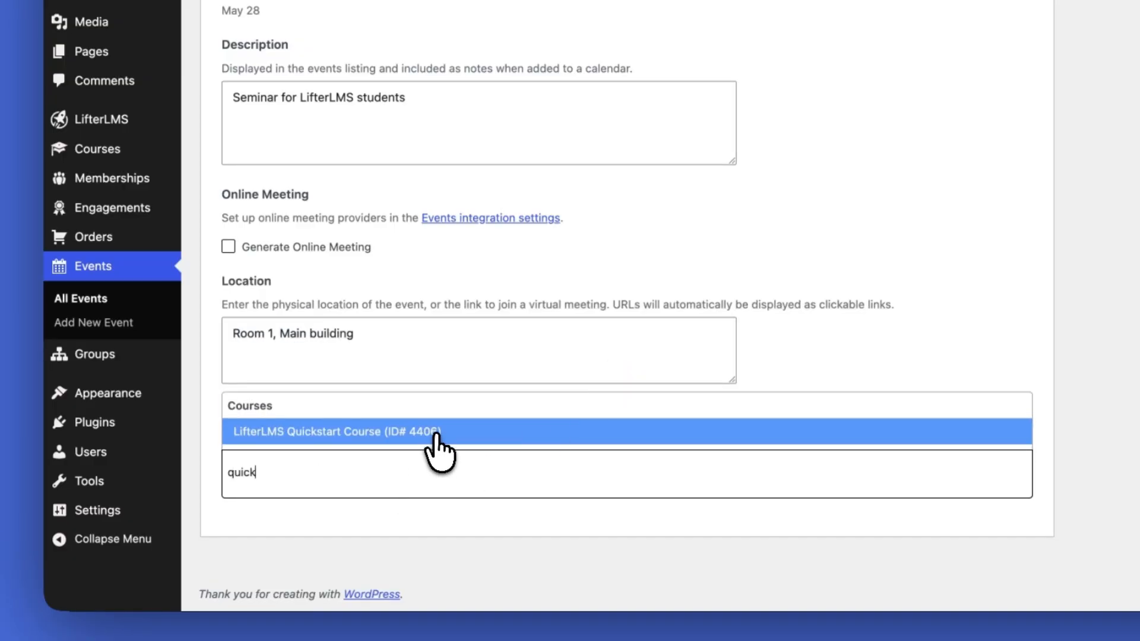
left_click(438, 432)
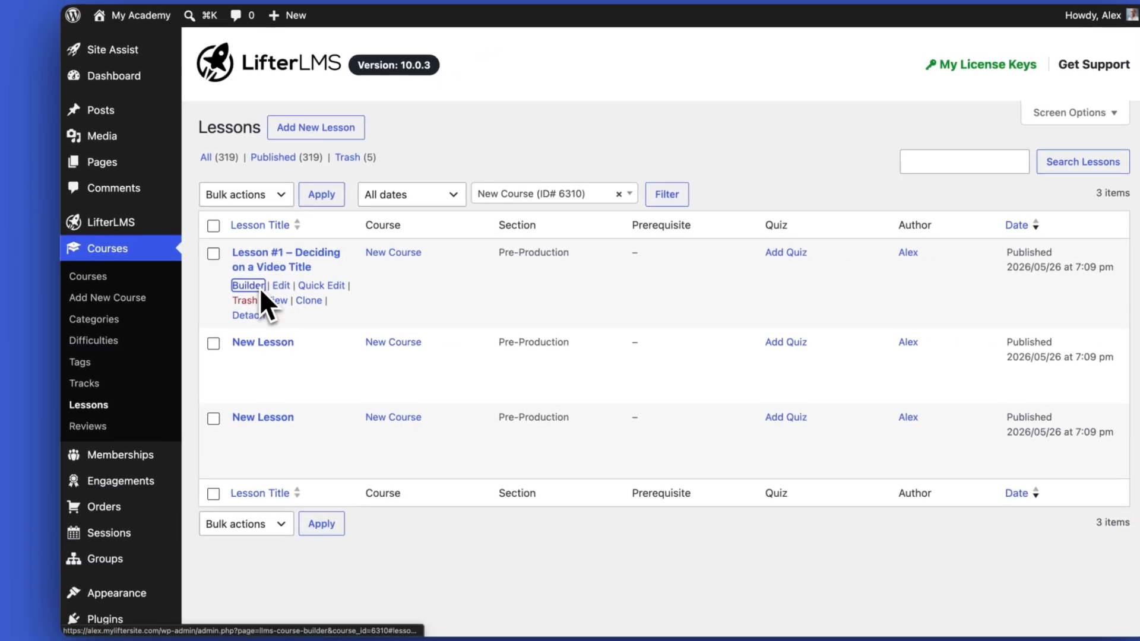
Open the lesson "Lesson #1 – Deciding on a Video Title" for editing and show the Events section of its lesson settings
left_click(252, 286)
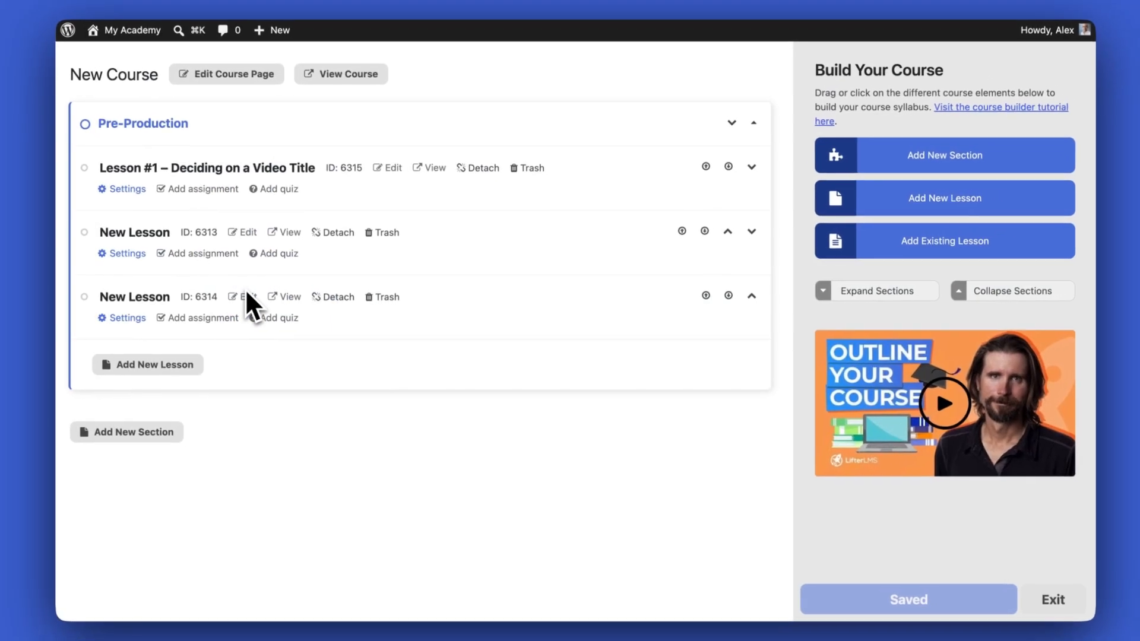
left_click(229, 166)
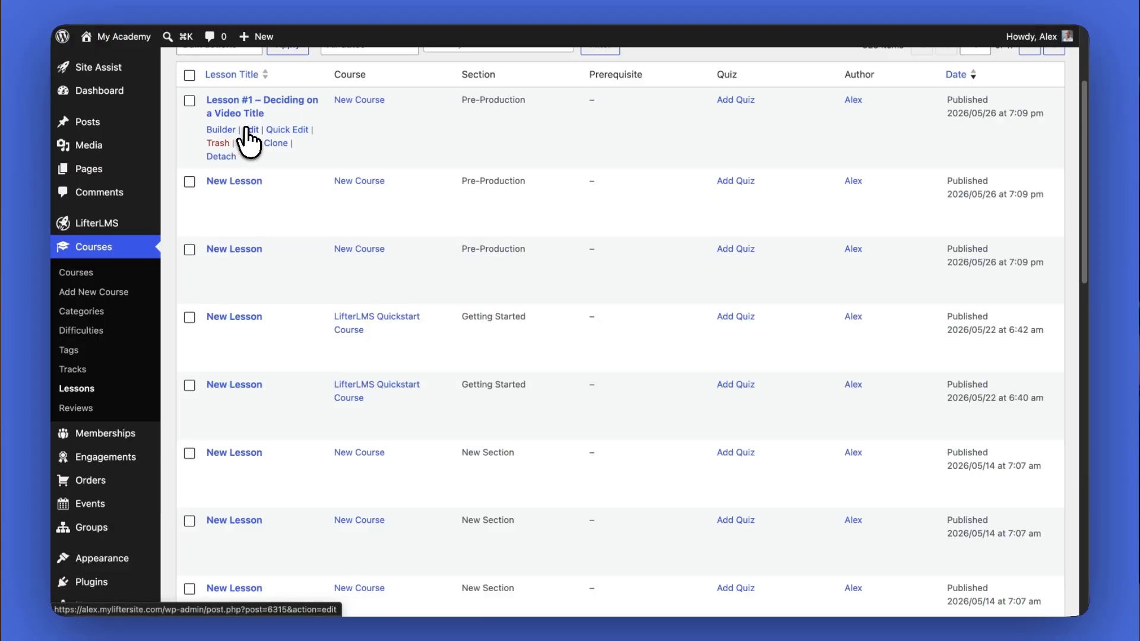
left_click(250, 130)
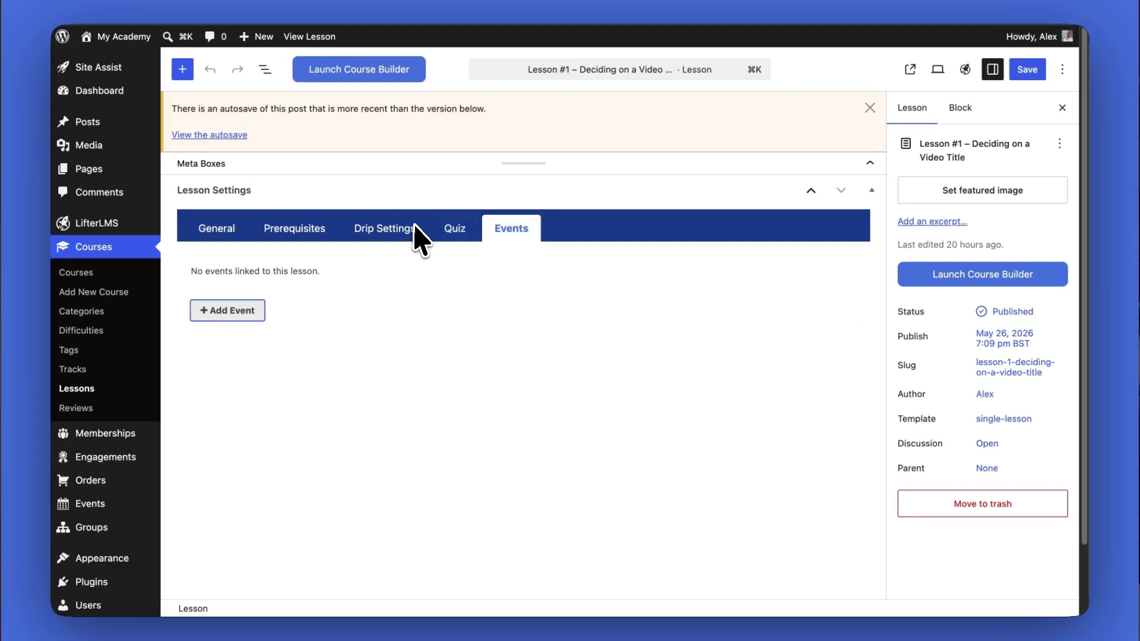
left_click(502, 236)
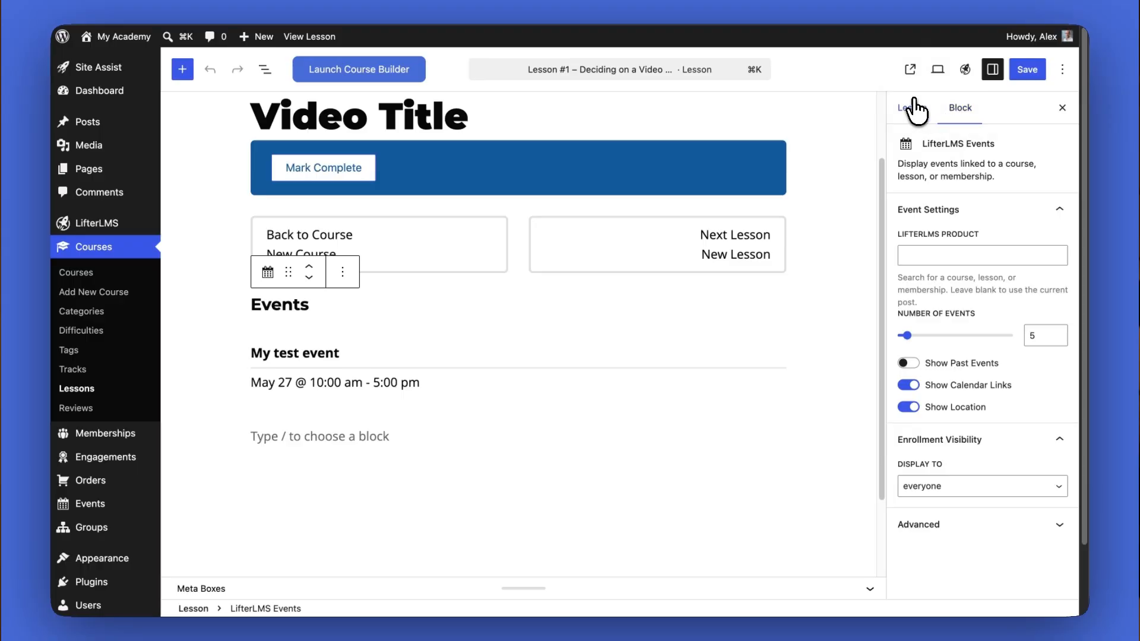
Examine the LifterLMS Events block in the lesson content and its event display settings
left_click(914, 106)
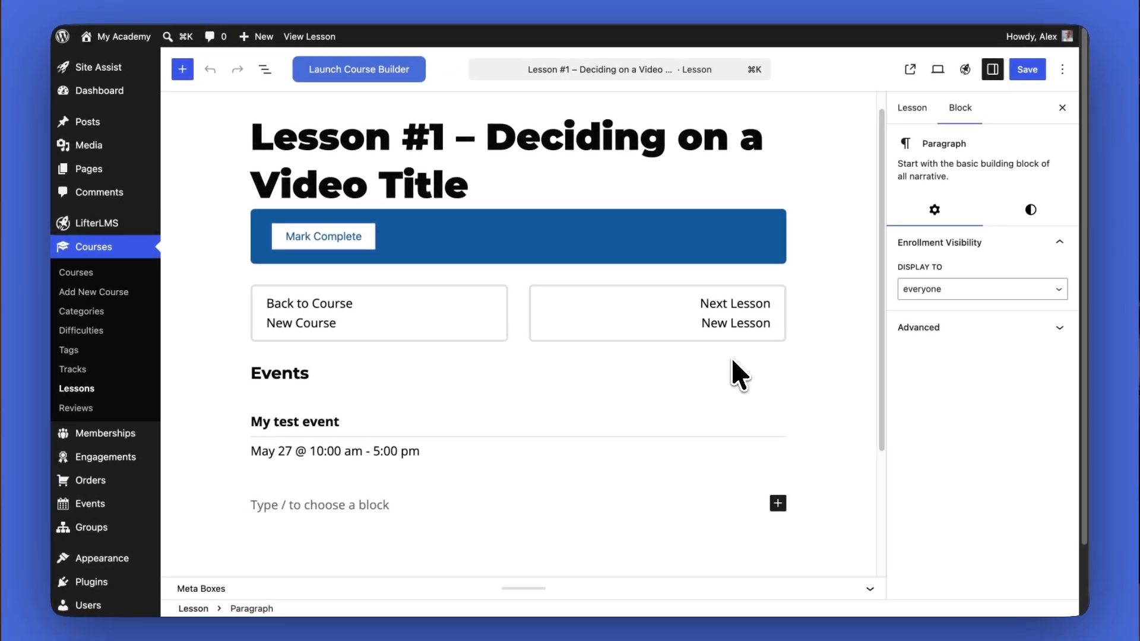
scroll(380, 458, "down", 5)
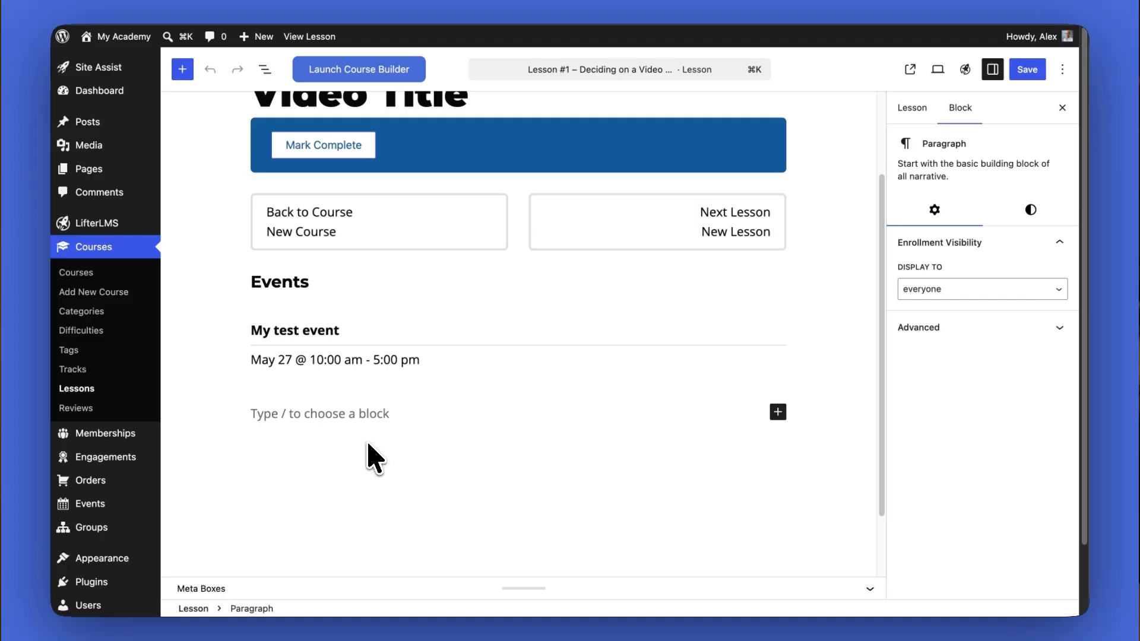
scroll(377, 458, "up", 3)
left_click(432, 308)
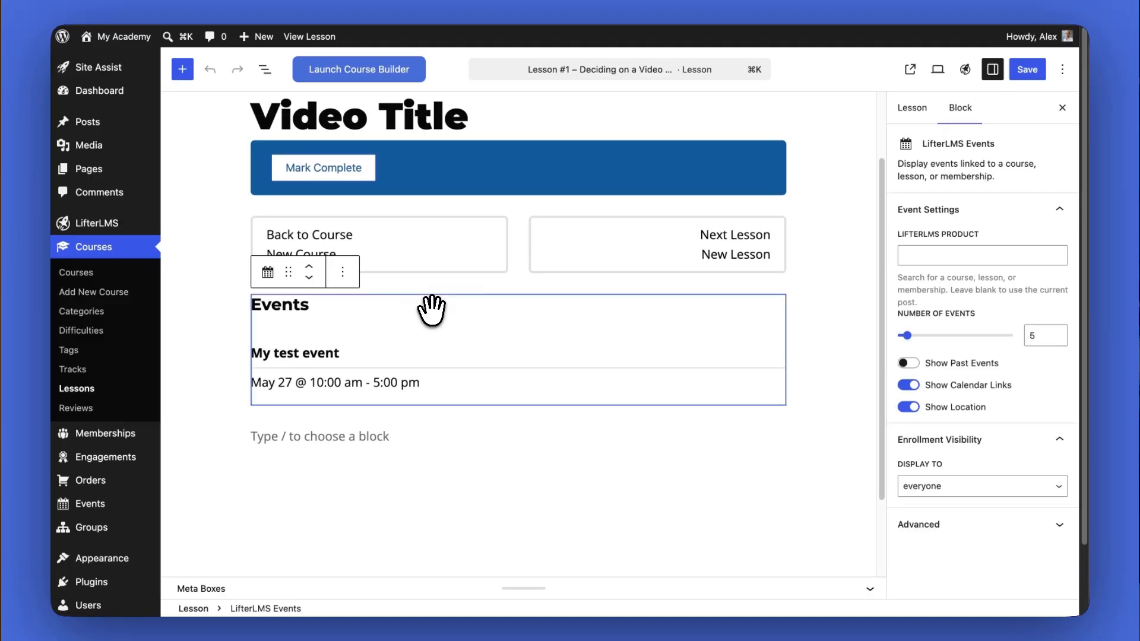
left_click(911, 108)
left_click(760, 457)
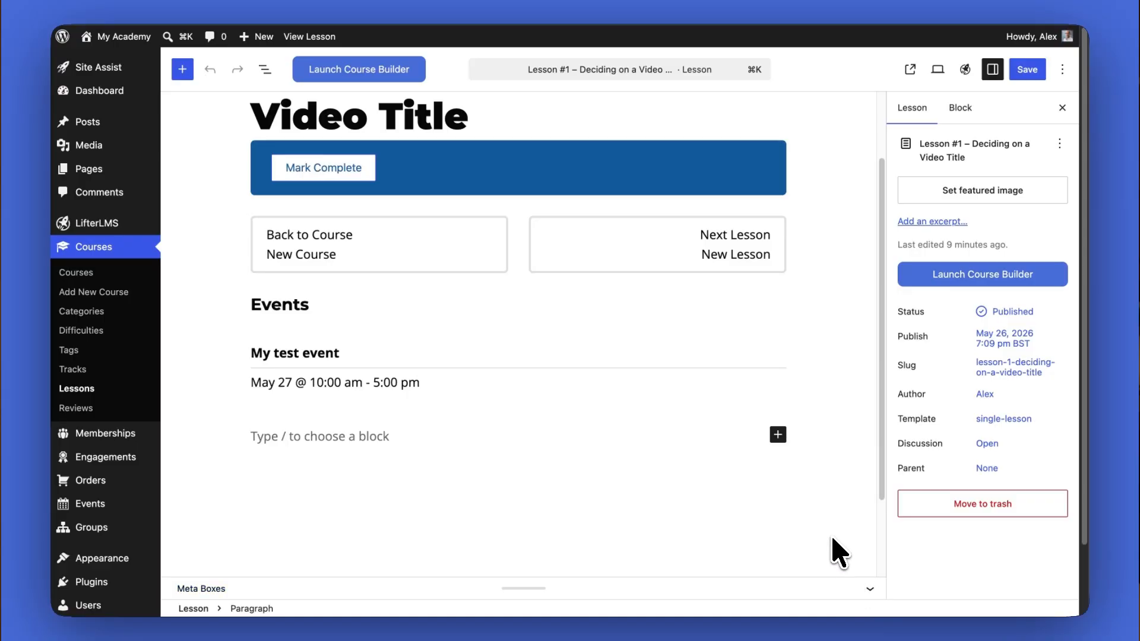
Insert another LifterLMS Events block at the end of the lesson content
scroll(653, 487, "down", 1)
left_click(777, 415)
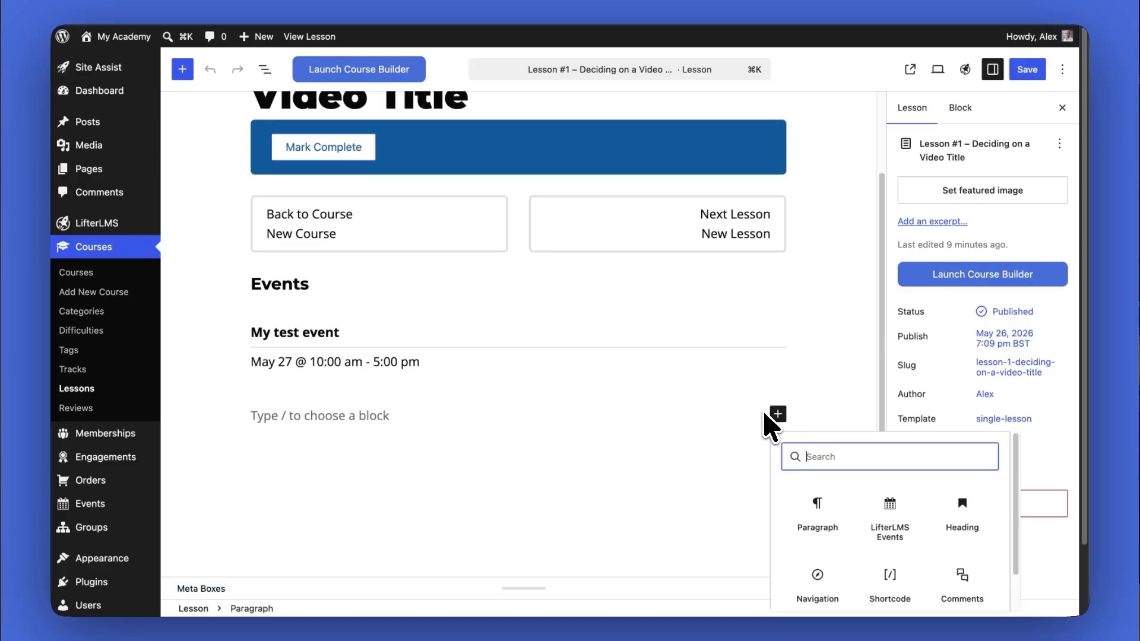
type("events")
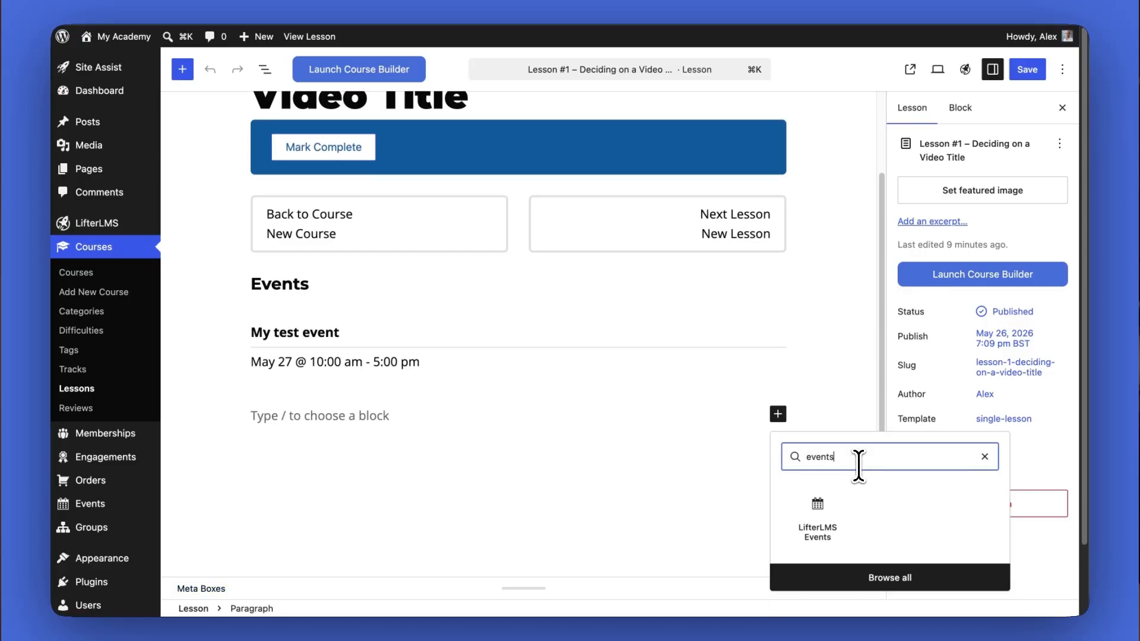
left_click(818, 522)
scroll(564, 410, "down", 3)
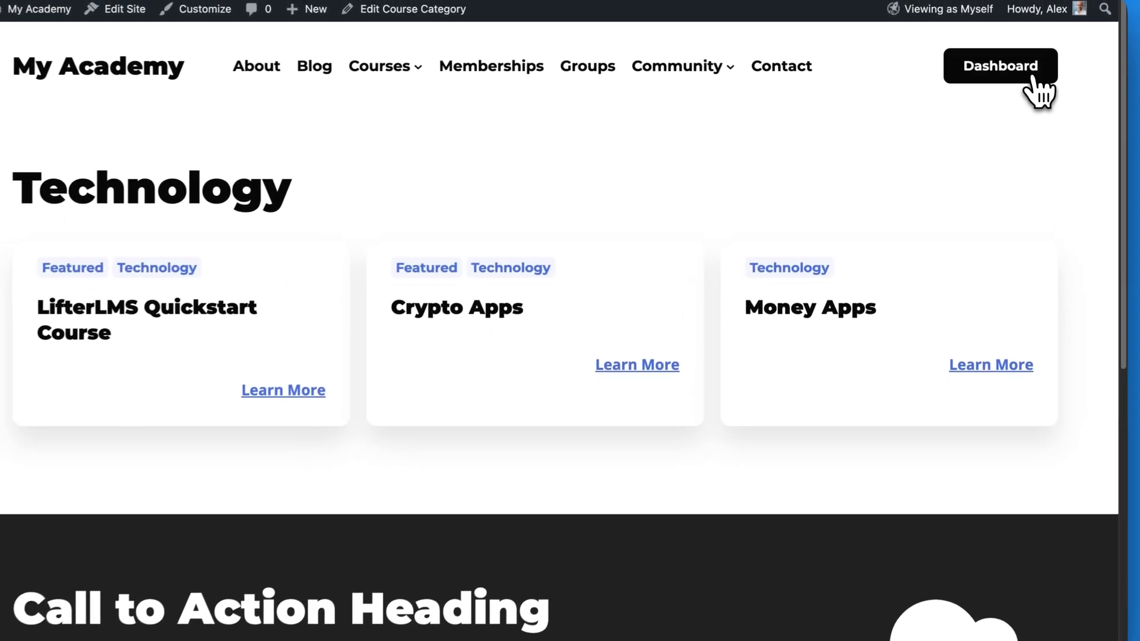
Open My Events in the student dashboard and review the options for subscribing to the events calendar
left_click(1034, 77)
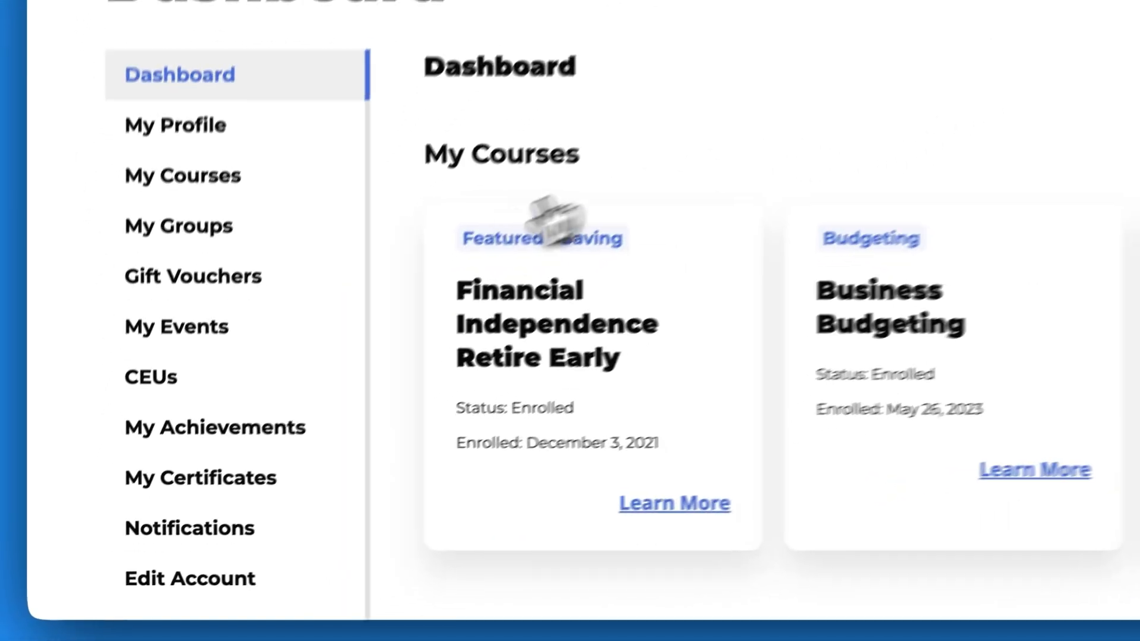
left_click(241, 286)
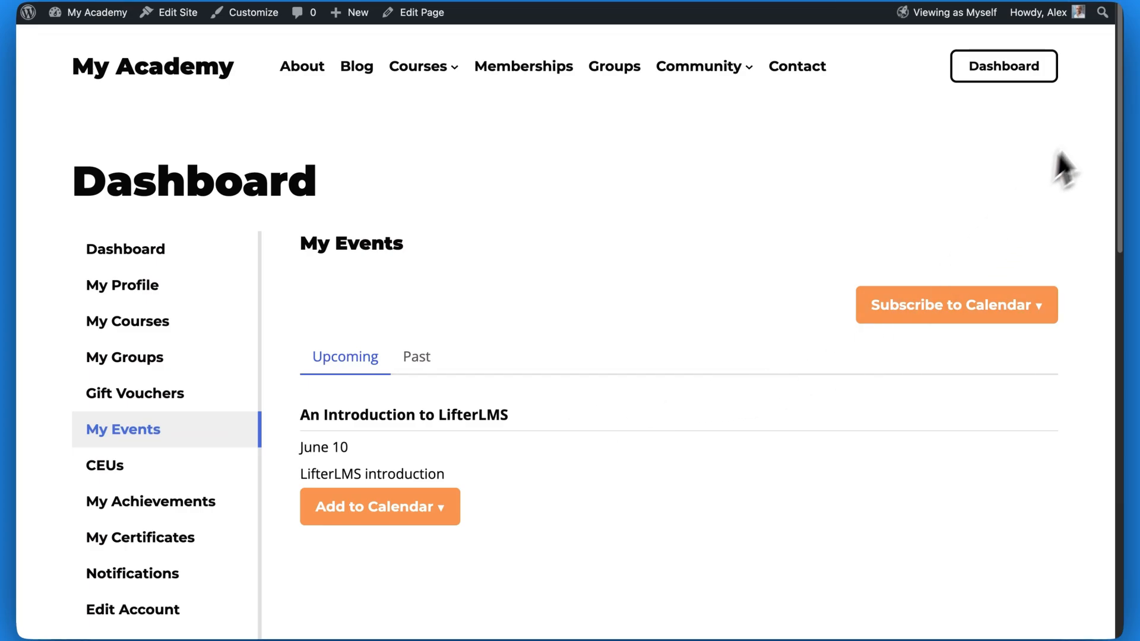
left_click_drag(1116, 105, 1108, 161)
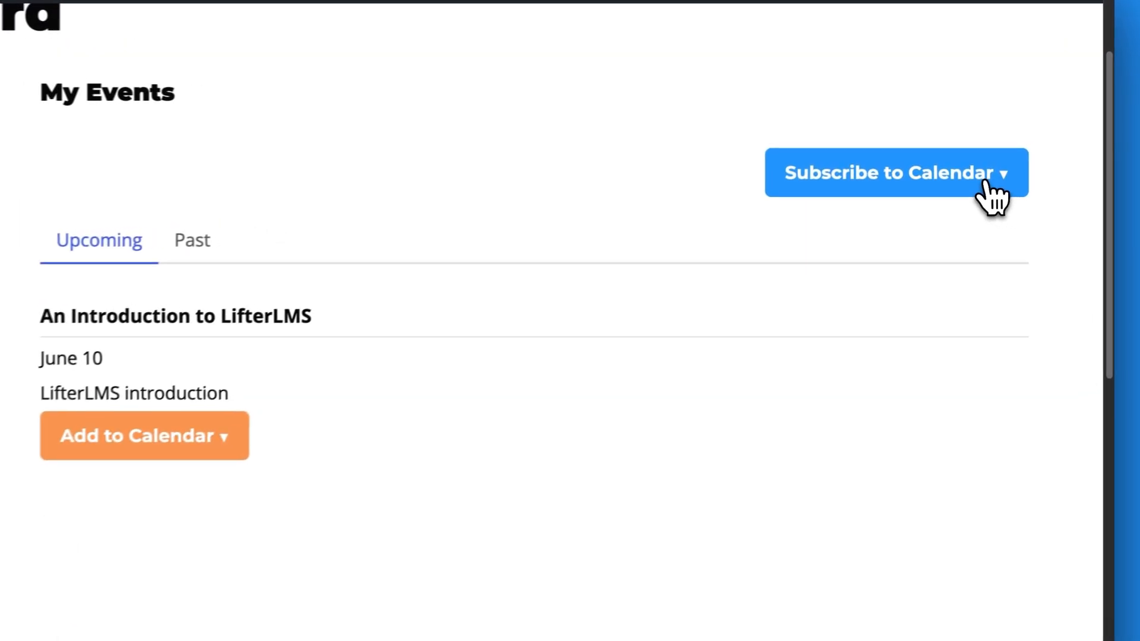
left_click(1024, 162)
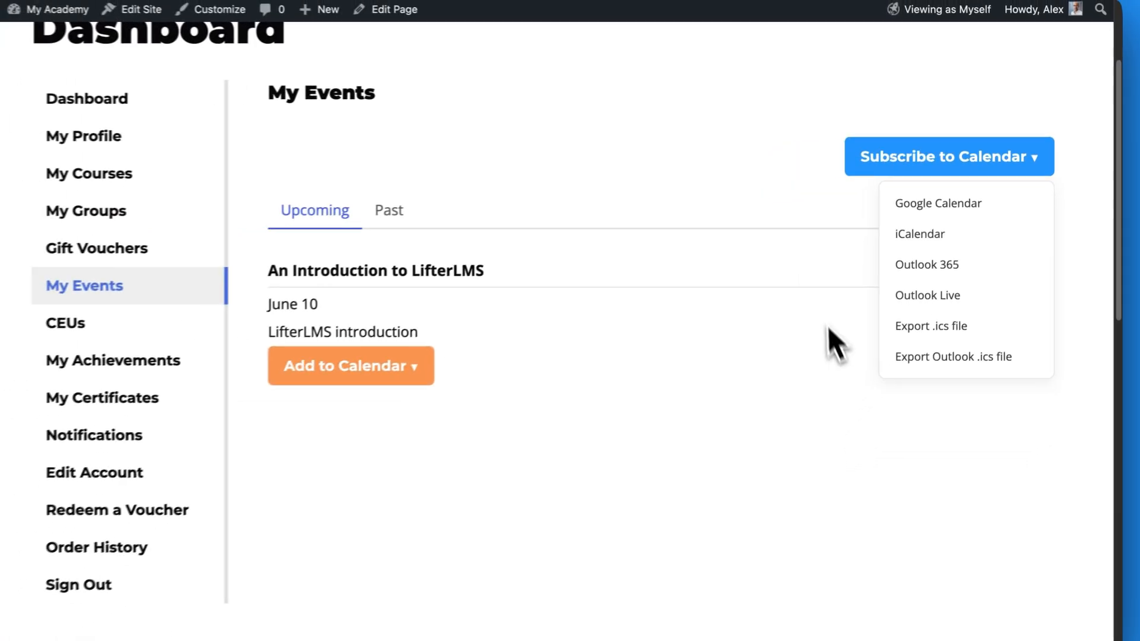
left_click(1028, 439)
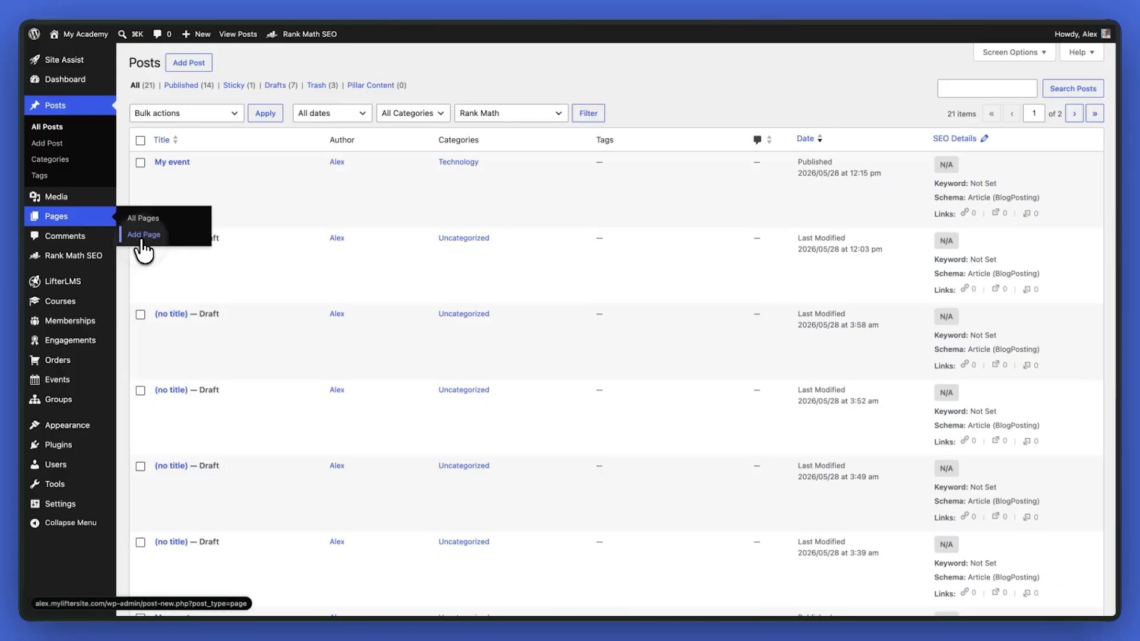
Create a new page titled "Upcoming Events" and select the empty paragraph block below the title
left_click(144, 234)
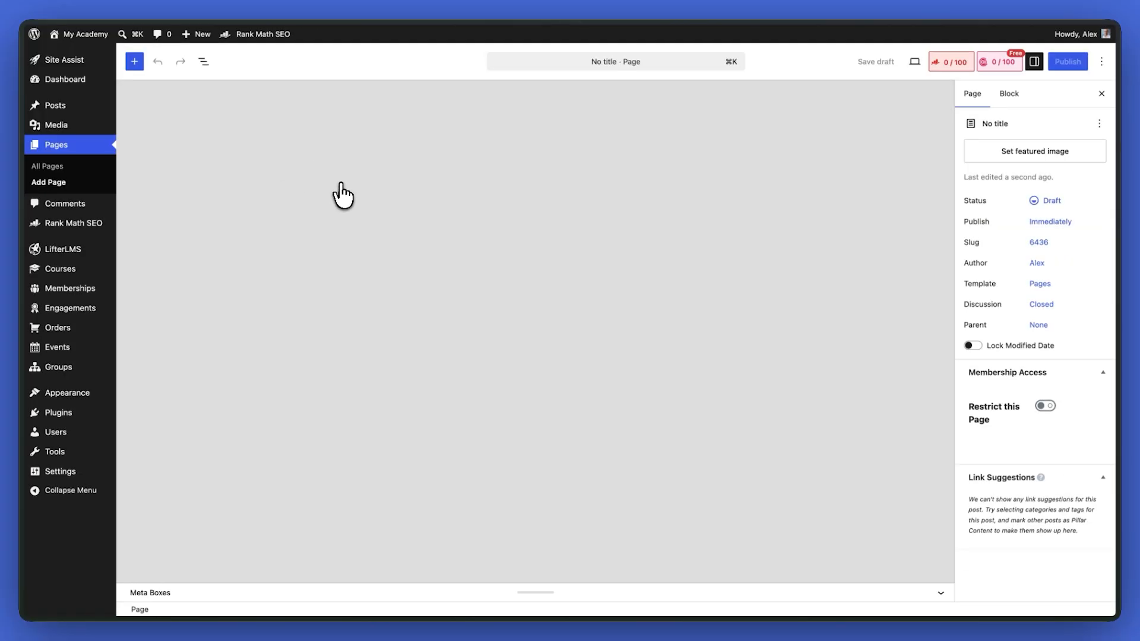
type("Upcoming Ev")
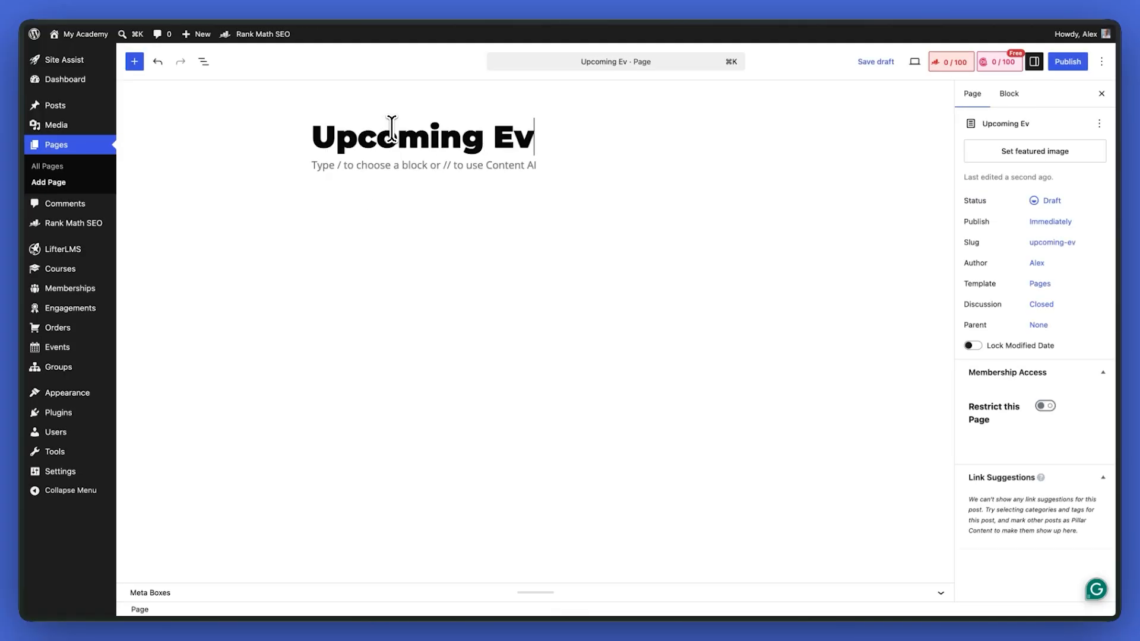
type("ents")
left_click(429, 166)
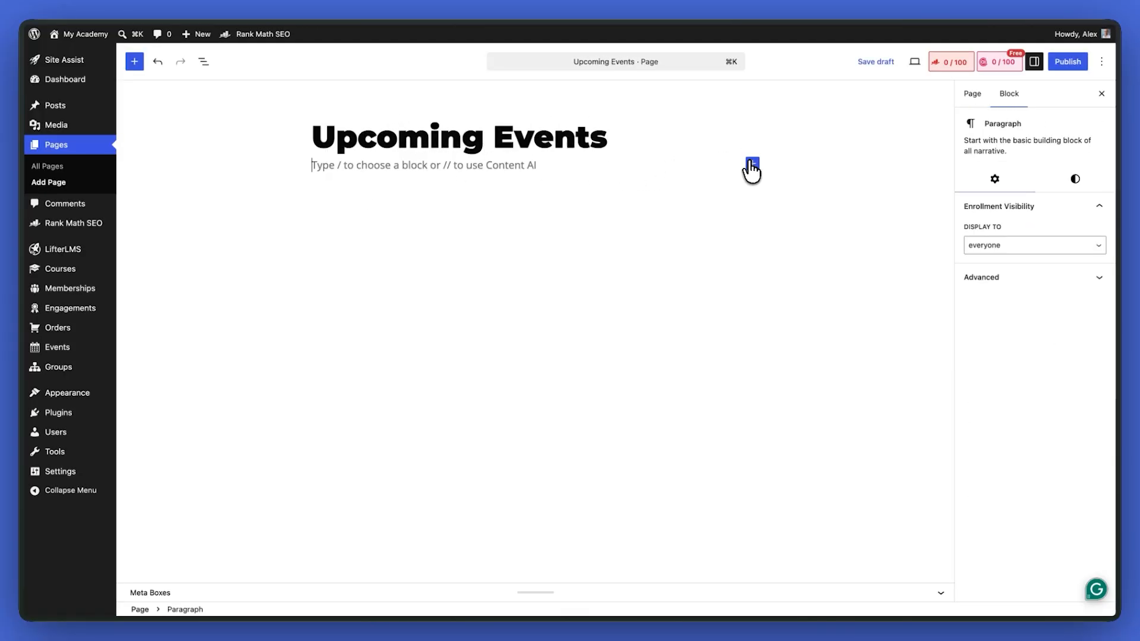
Search the blocks for "lifterlms even" and insert the LifterLMS Events block below the page title
left_click(752, 166)
type("lifterlms even")
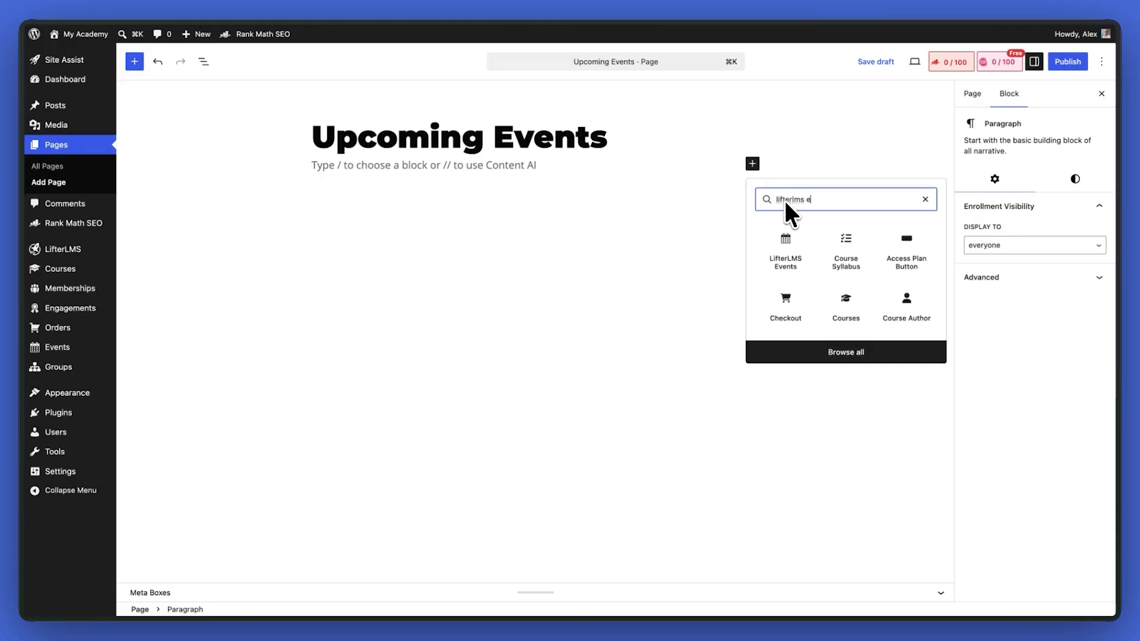
left_click(801, 259)
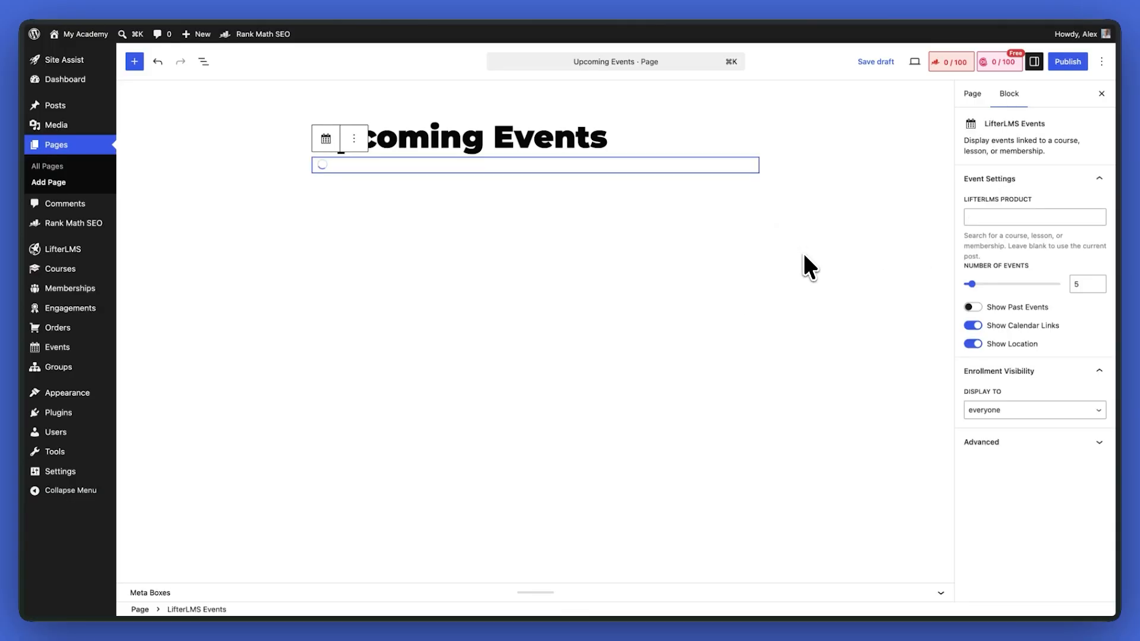
Set the events block's LifterLMS product to "Membership: Academy" and publish the Upcoming Events page
left_click(1003, 217)
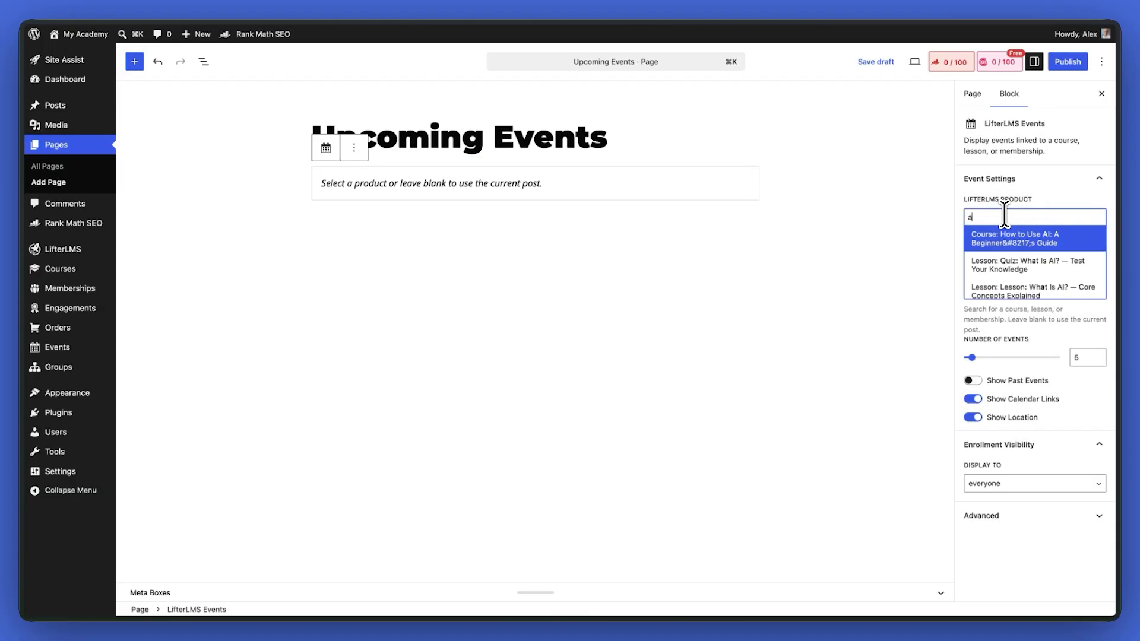
type("academy")
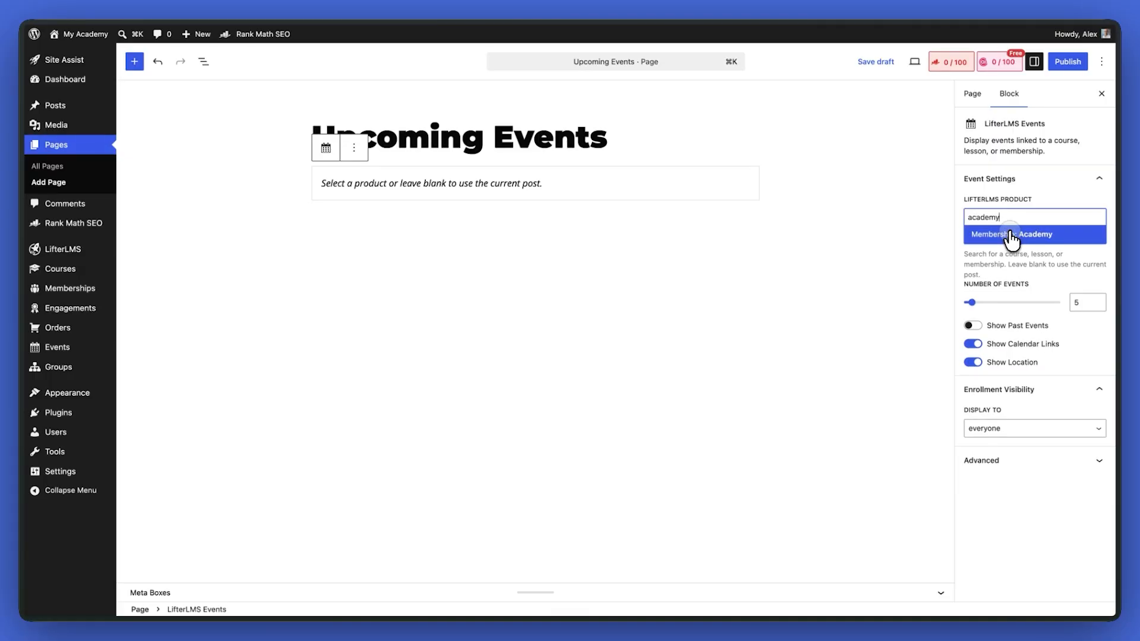
left_click(1011, 235)
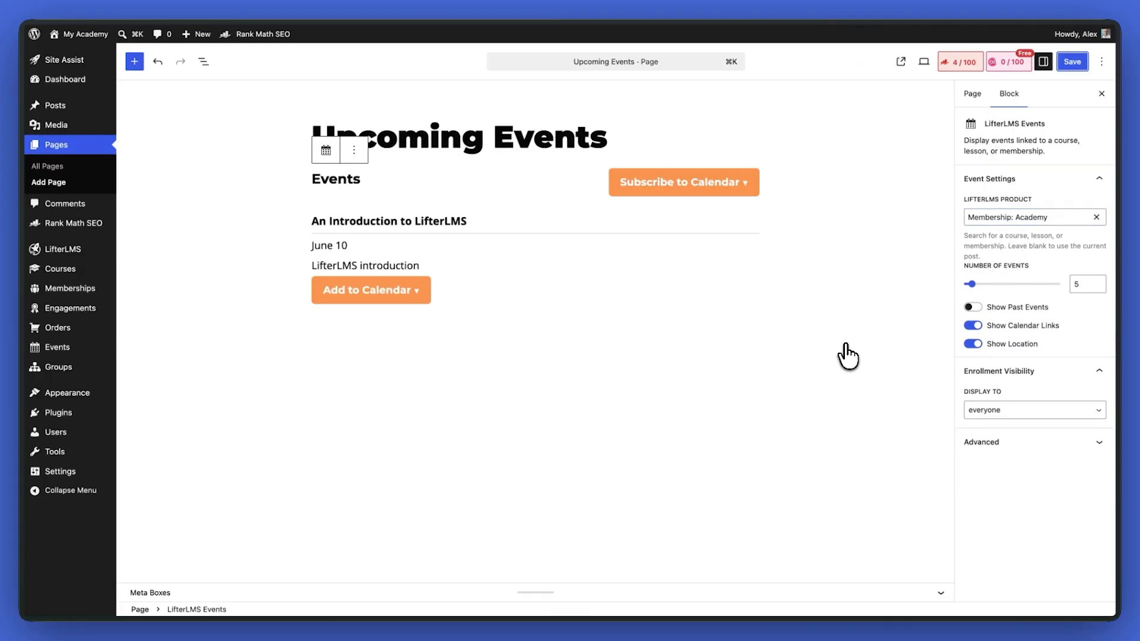
left_click(887, 327)
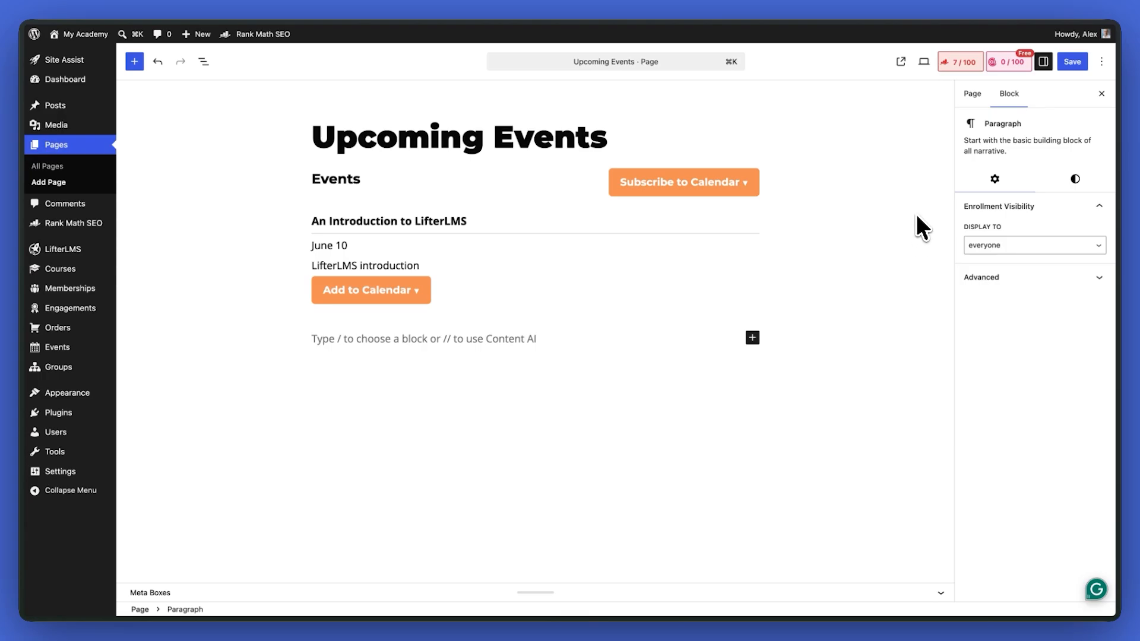
View the published Upcoming Events page and review its Subscribe to Calendar and Add to Calendar options
left_click(899, 64)
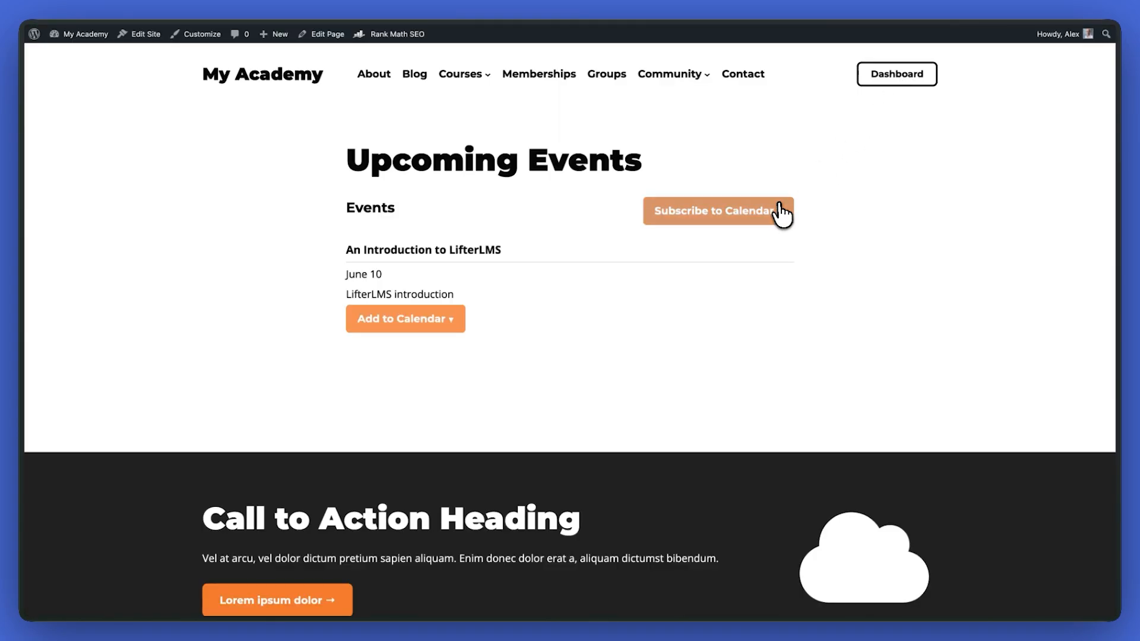
left_click(781, 214)
left_click(432, 321)
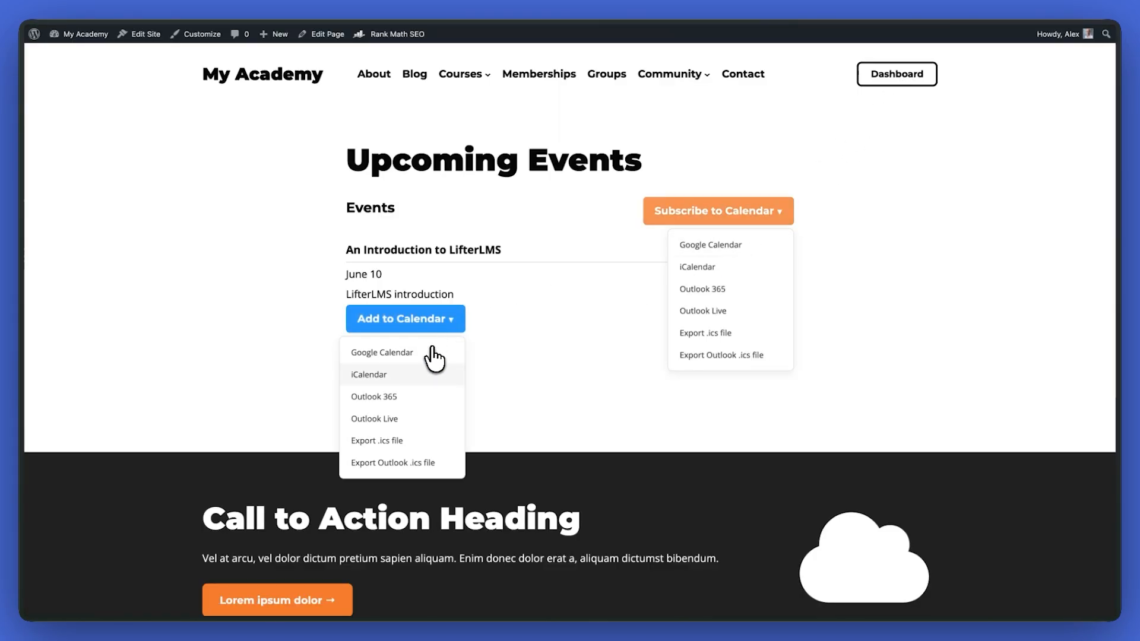
left_click(436, 353)
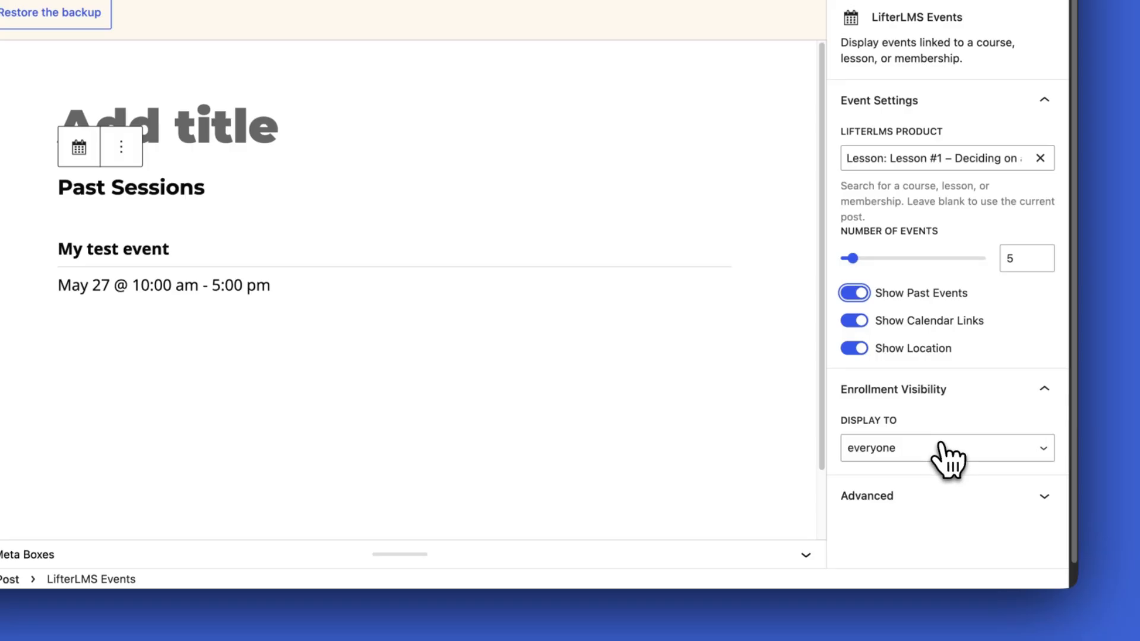
Open the enrollment visibility choices of the LifterLMS Events block in the untitled post
left_click(941, 446)
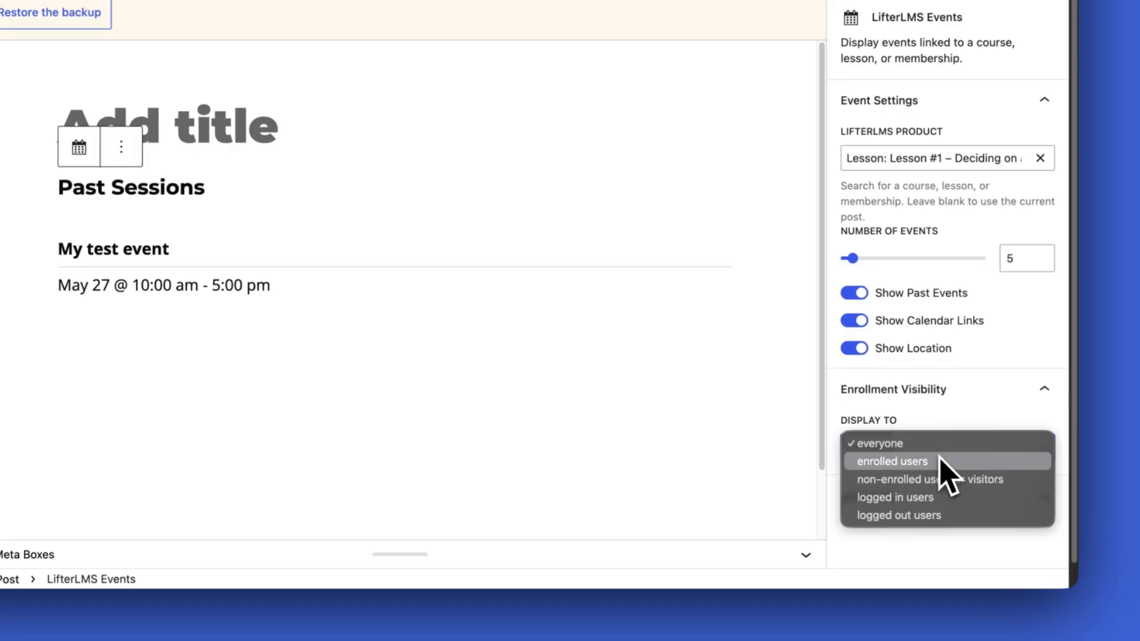